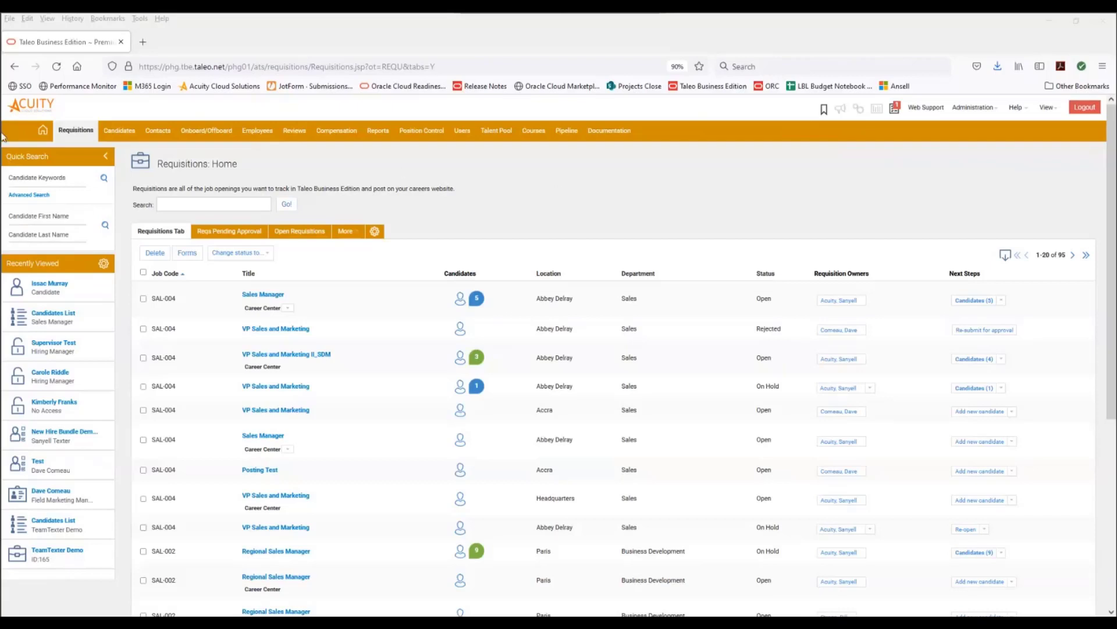
# - Start a new online question in the requisition questions library with category General and type Picklist
pyautogui.moveTo(80, 133)
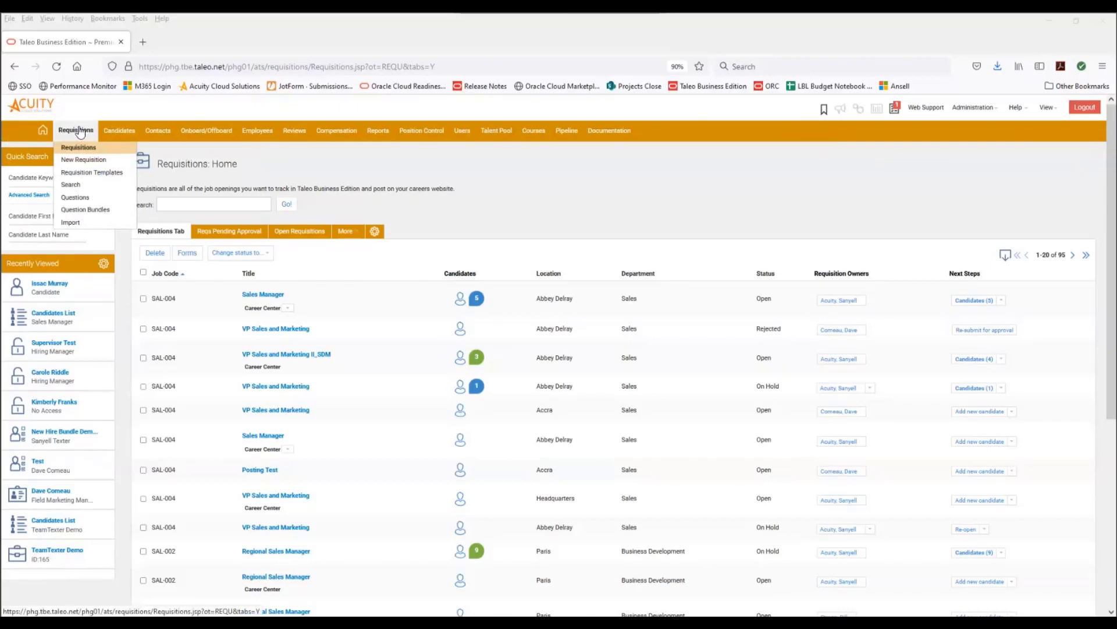
pyautogui.click(79, 197)
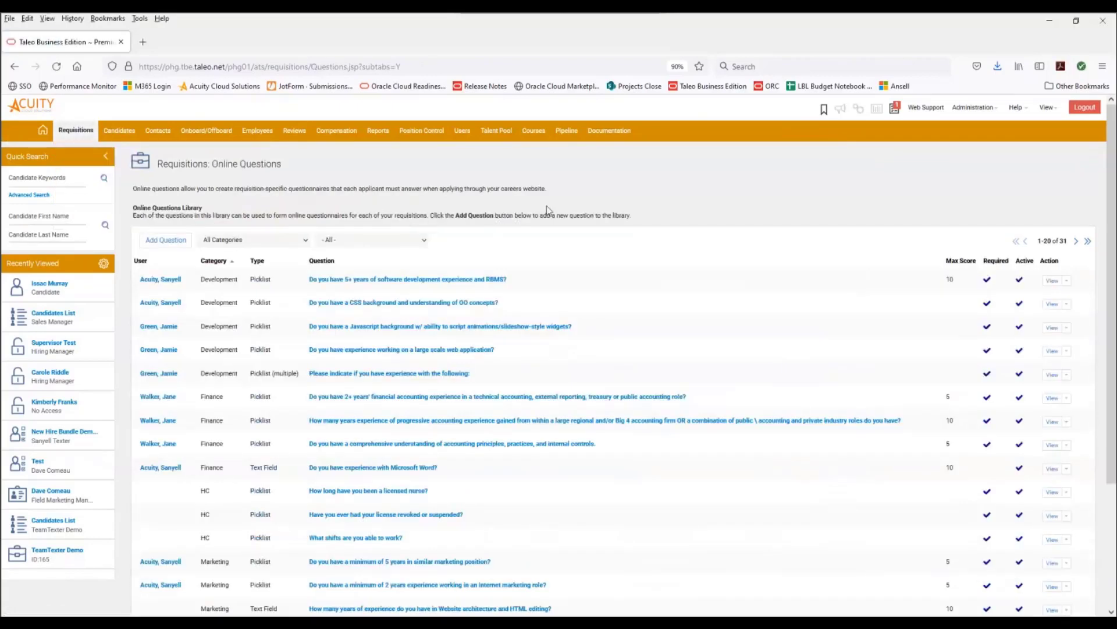
pyautogui.click(167, 245)
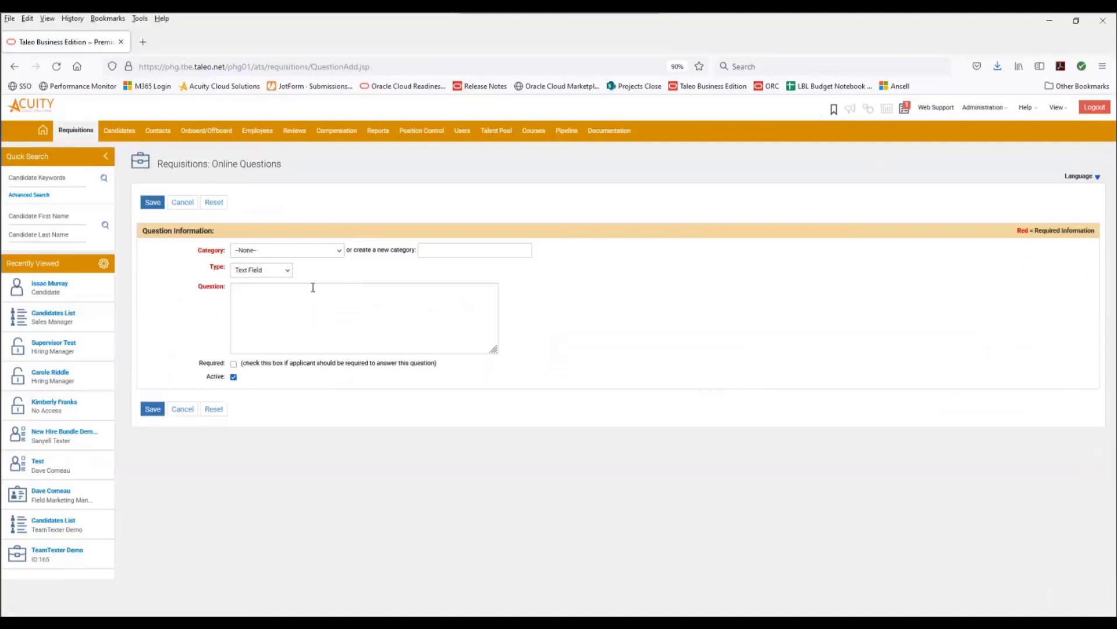
pyautogui.click(325, 256)
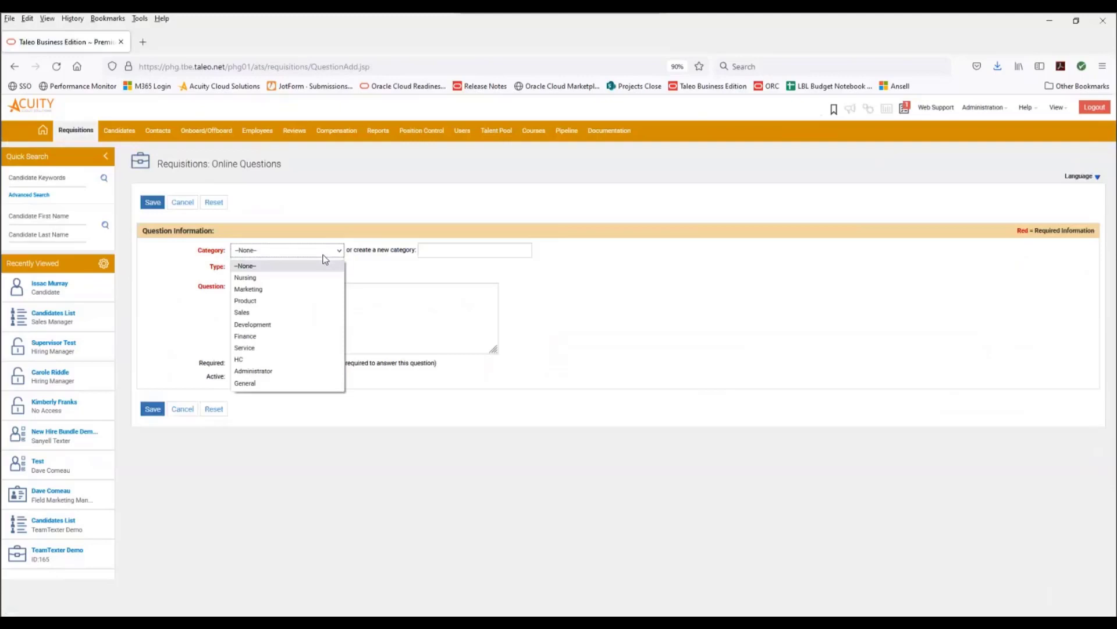
pyautogui.click(444, 251)
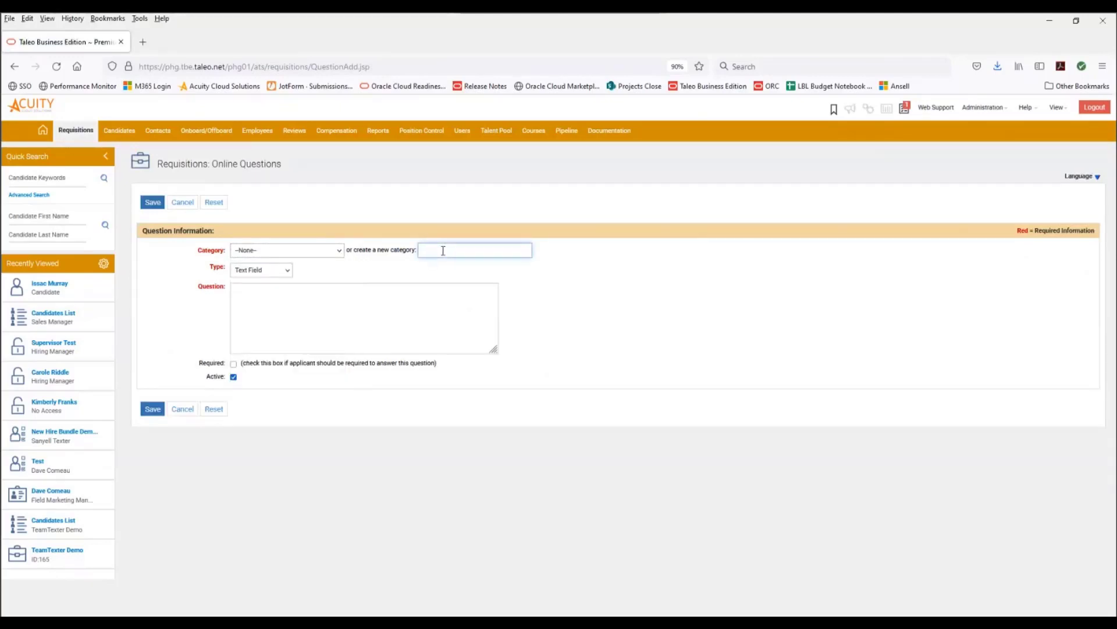
pyautogui.click(329, 256)
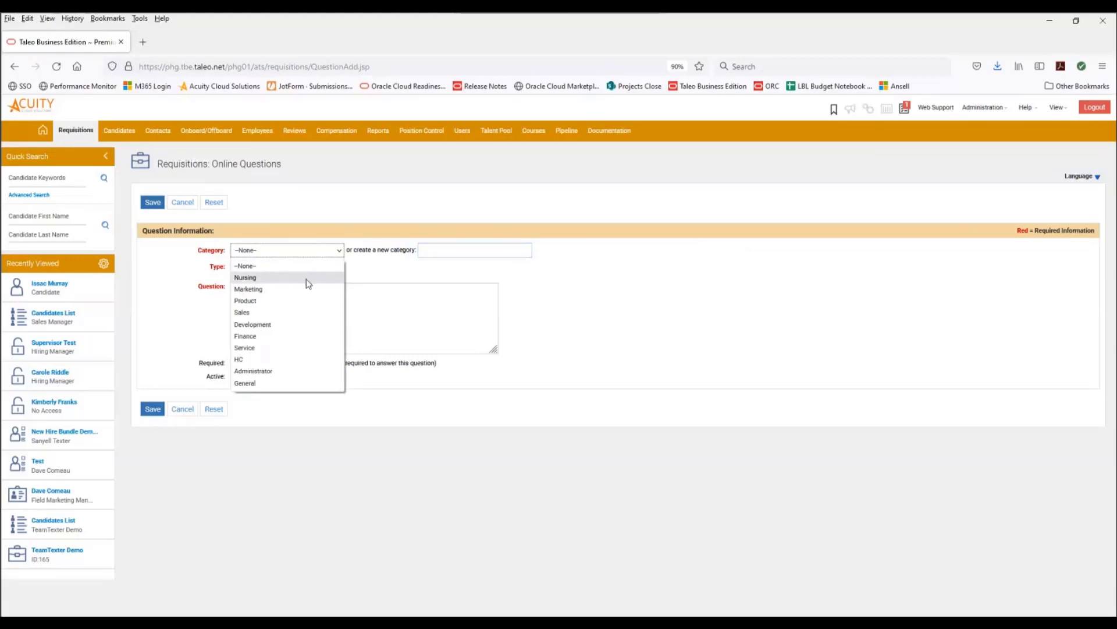
pyautogui.click(260, 382)
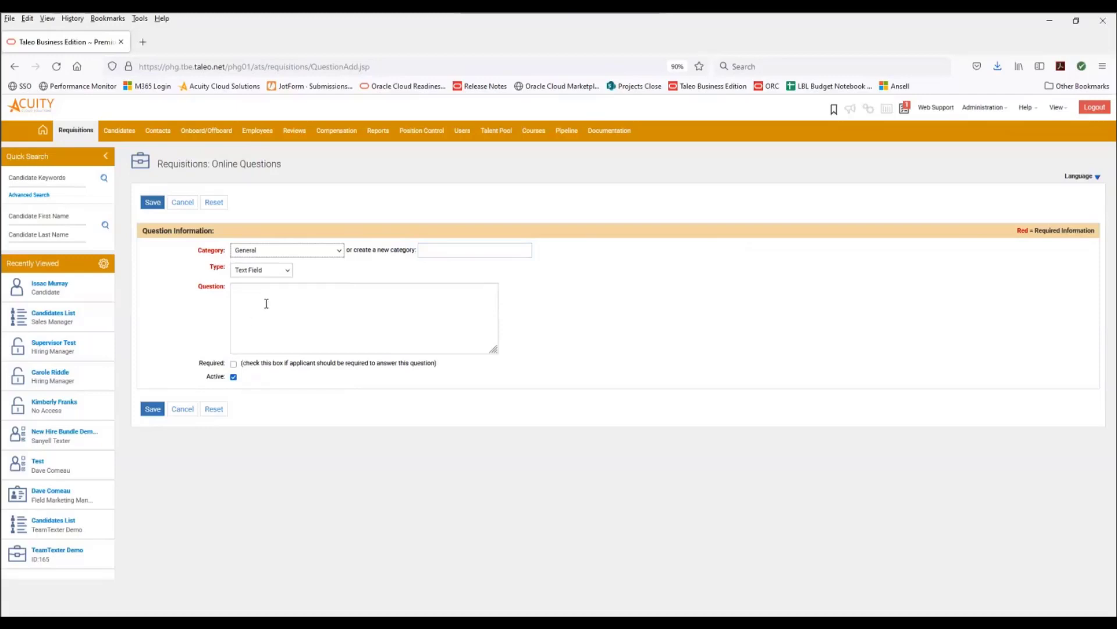
pyautogui.click(260, 273)
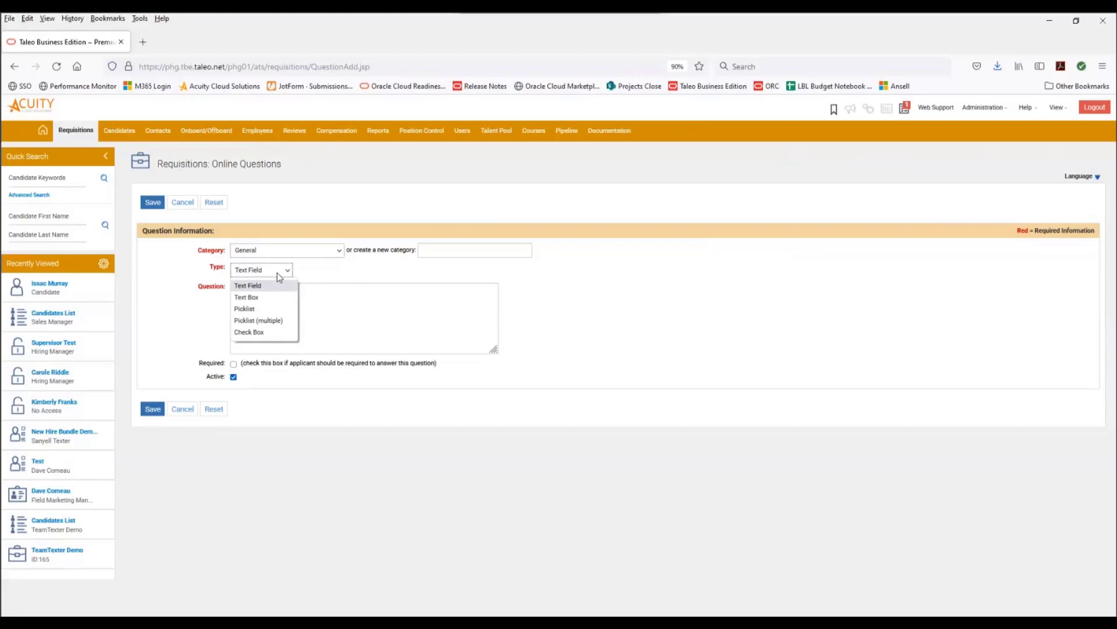
pyautogui.click(261, 309)
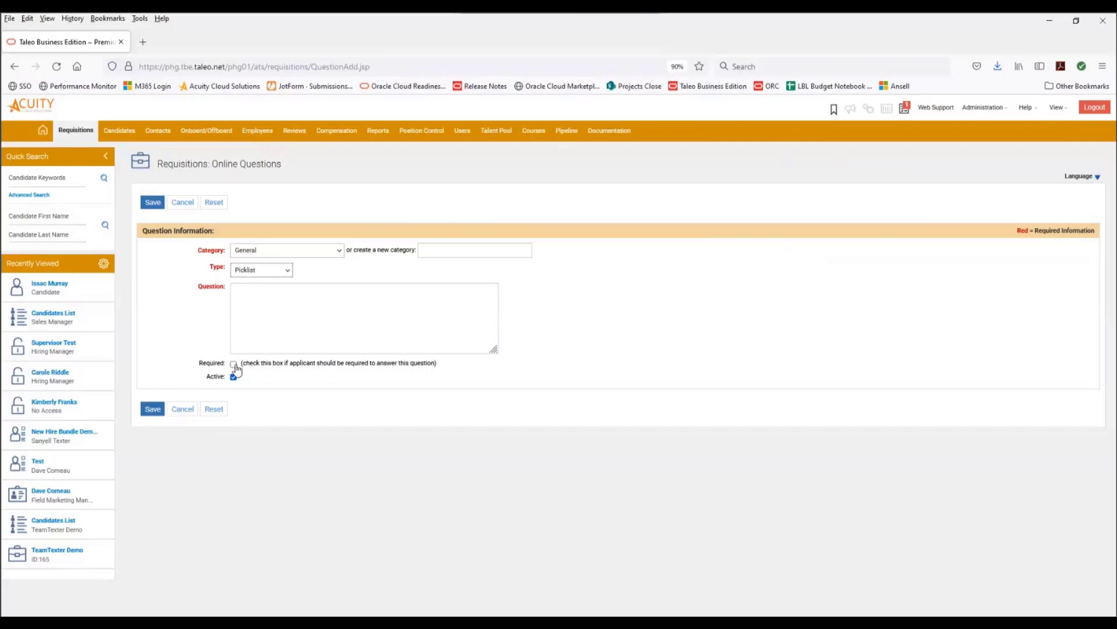
# - Enter the question 'Are you authorized to work in the country that you are applying for?', mark it required, and save
pyautogui.click(265, 316)
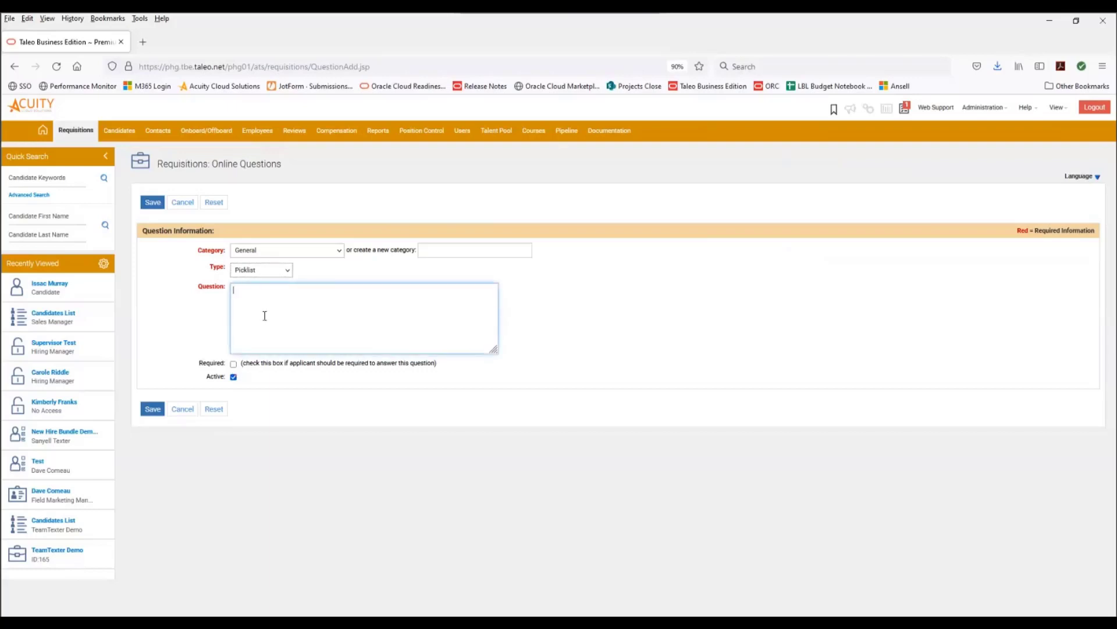
pyautogui.write('Are you authorized to work in the couuntry that you are apply')
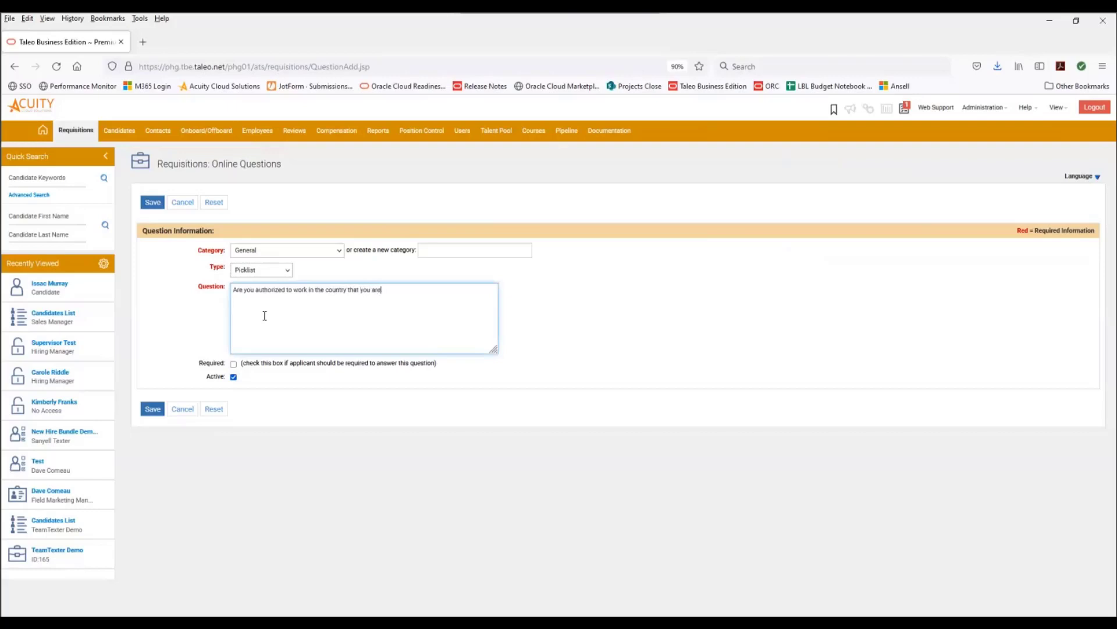
pyautogui.write('g for')
pyautogui.click(233, 364)
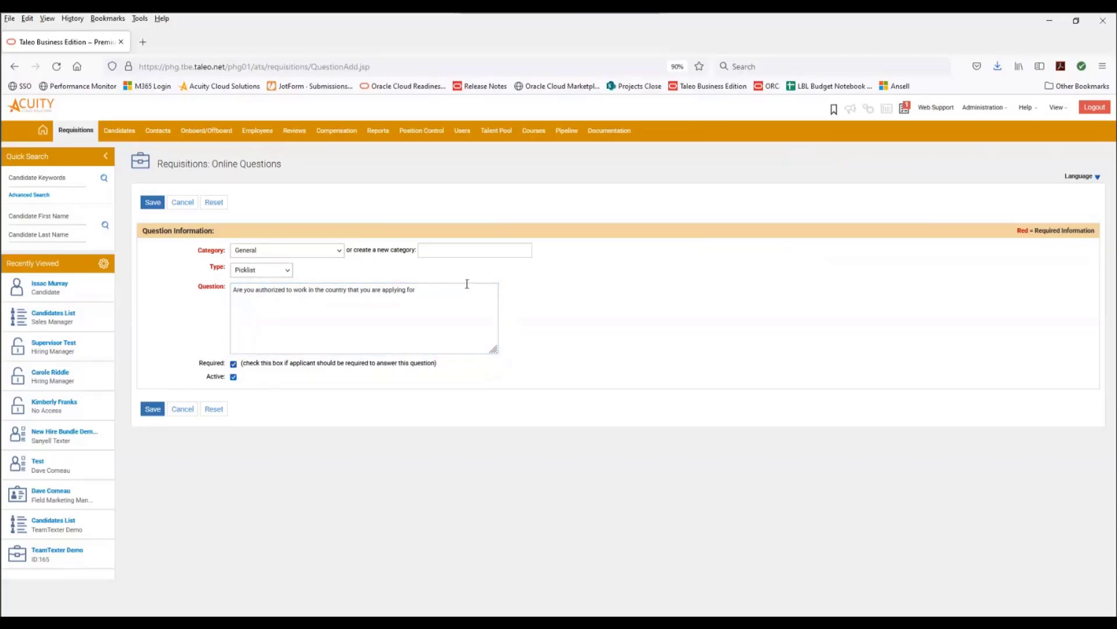
pyautogui.click(152, 410)
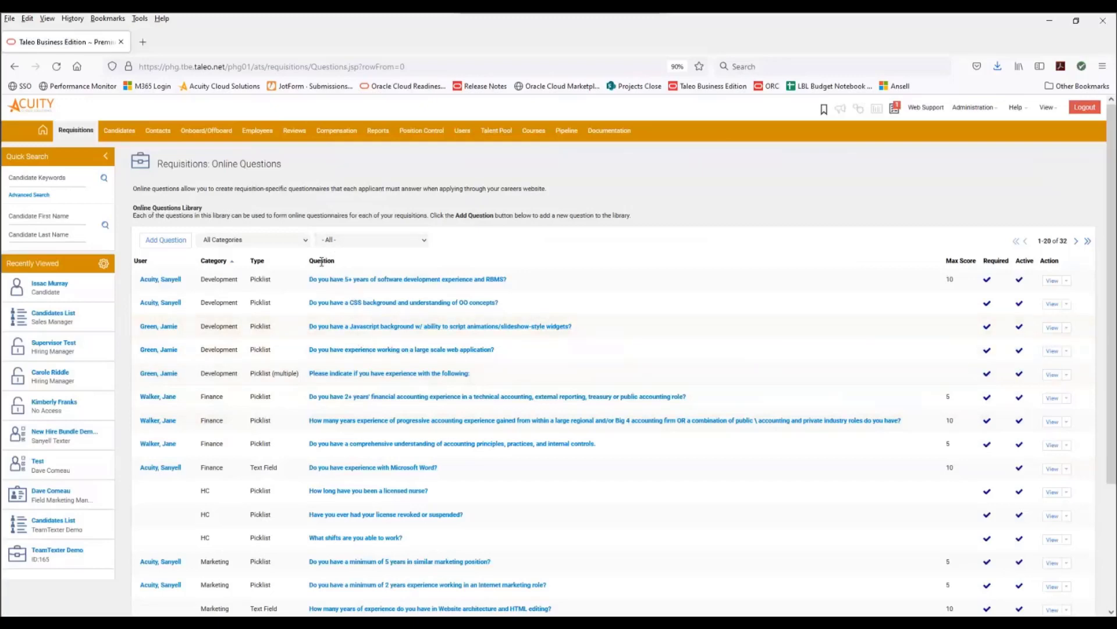
# - Find and open the newly added question on the last page of the questions library
pyautogui.scroll(-3, 524, 303)
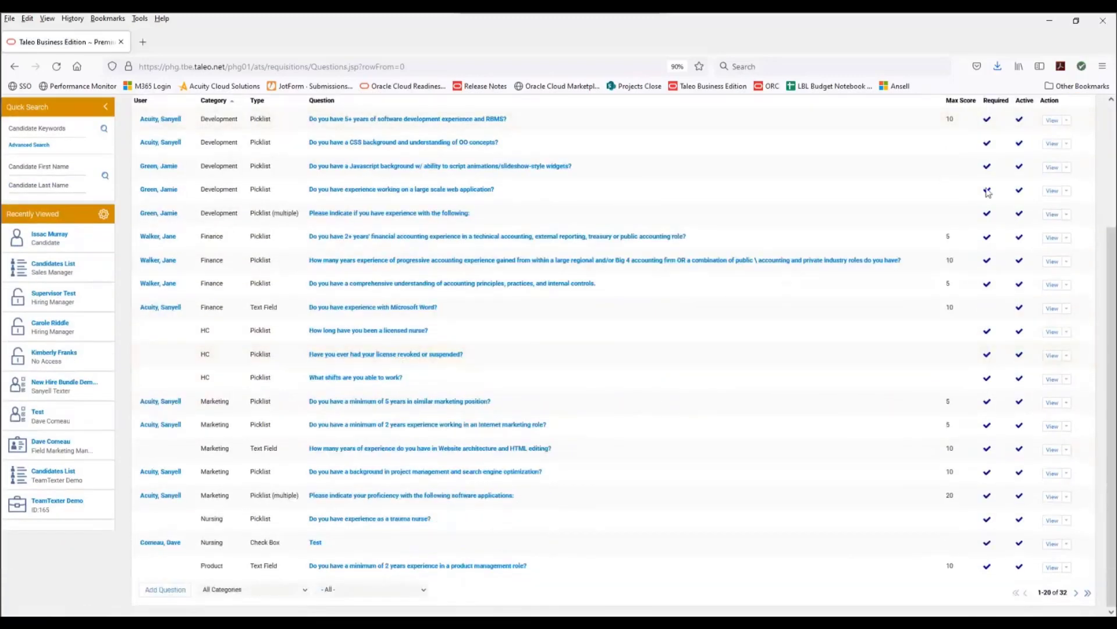
pyautogui.scroll(3, 1036, 192)
pyautogui.click(1076, 242)
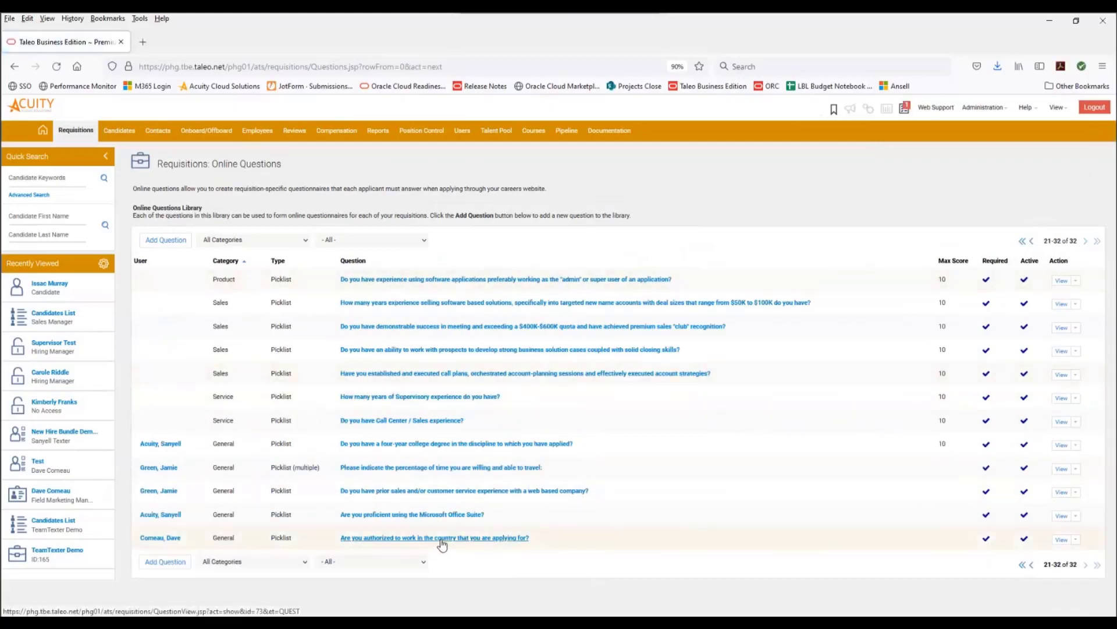
pyautogui.click(439, 541)
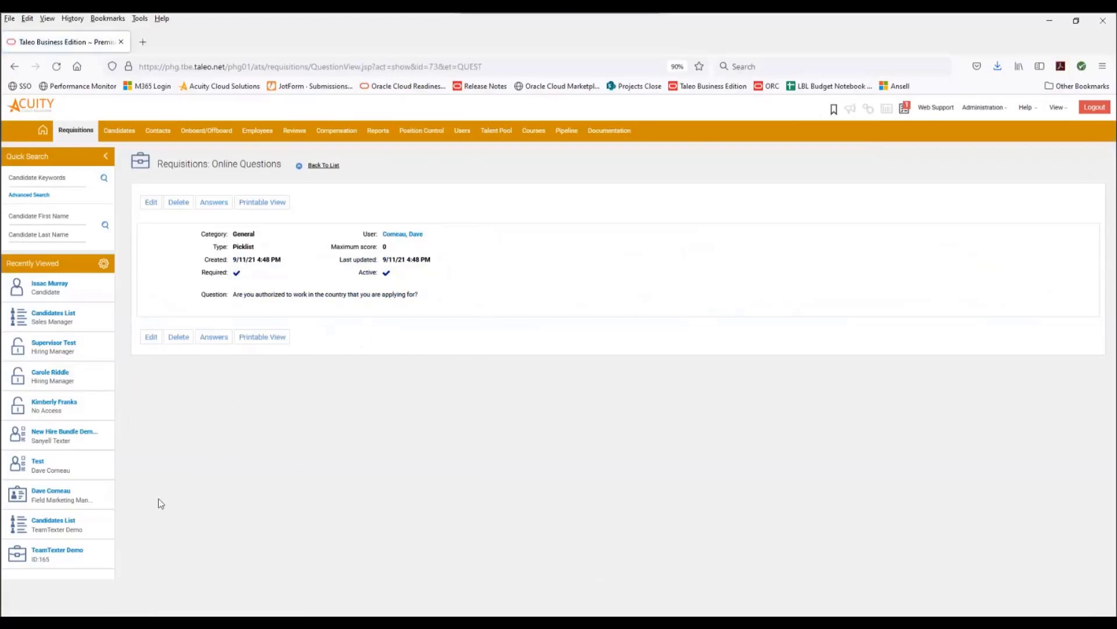
# - Try entering the picklist answer values Yes and No for the question, then cancel the answers form
pyautogui.click(220, 340)
pyautogui.scroll(-5, 318, 442)
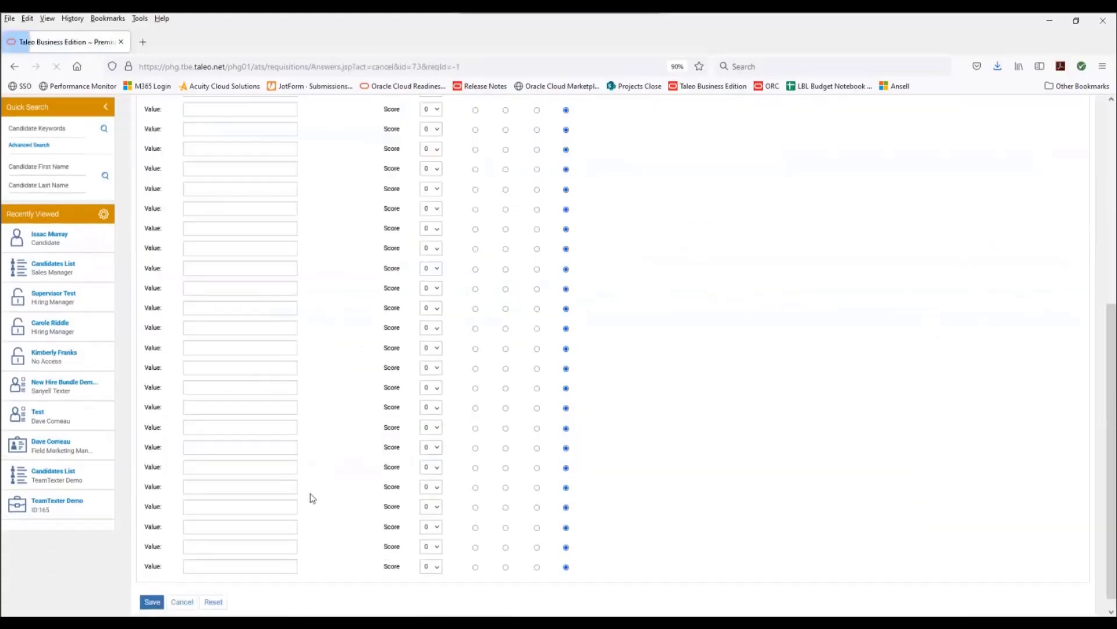
pyautogui.scroll(5, 291, 407)
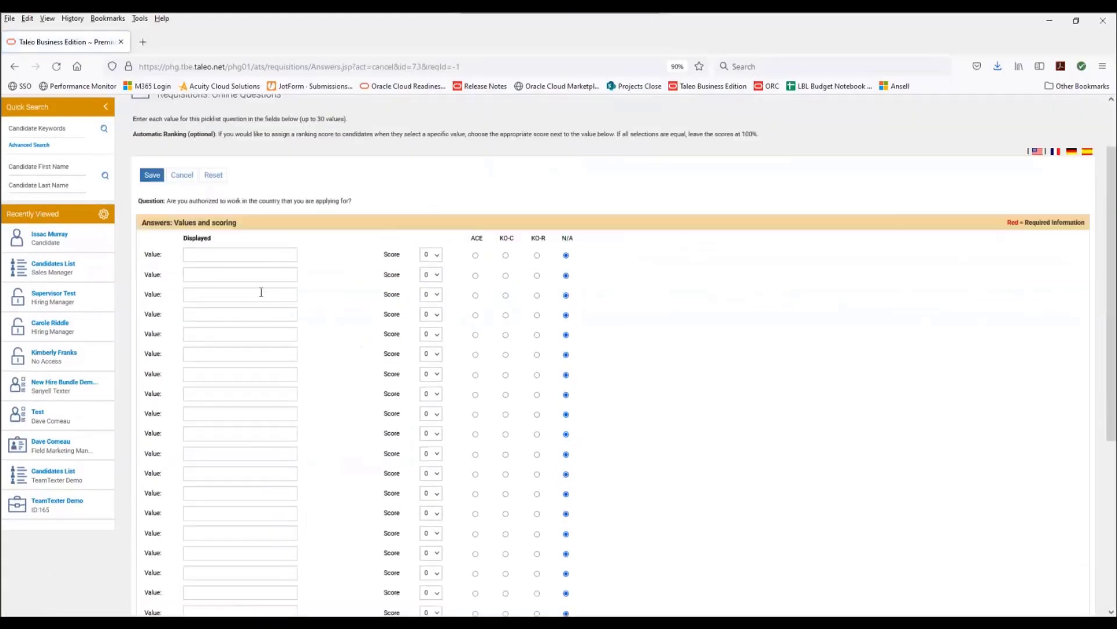
pyautogui.click(258, 256)
pyautogui.write('YTe')
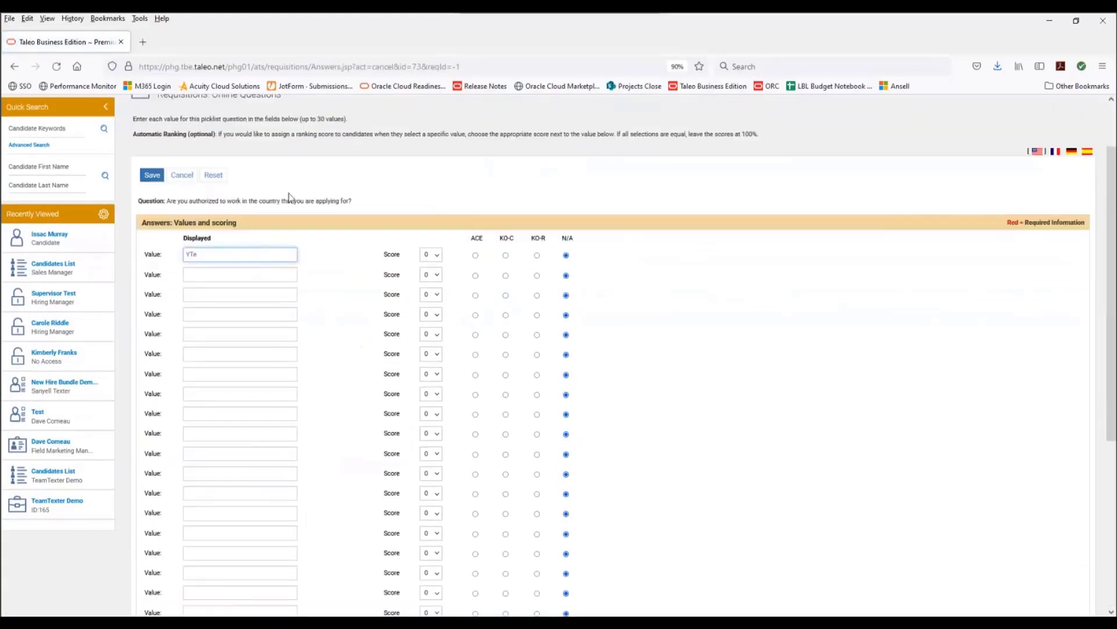
pyautogui.write('s')
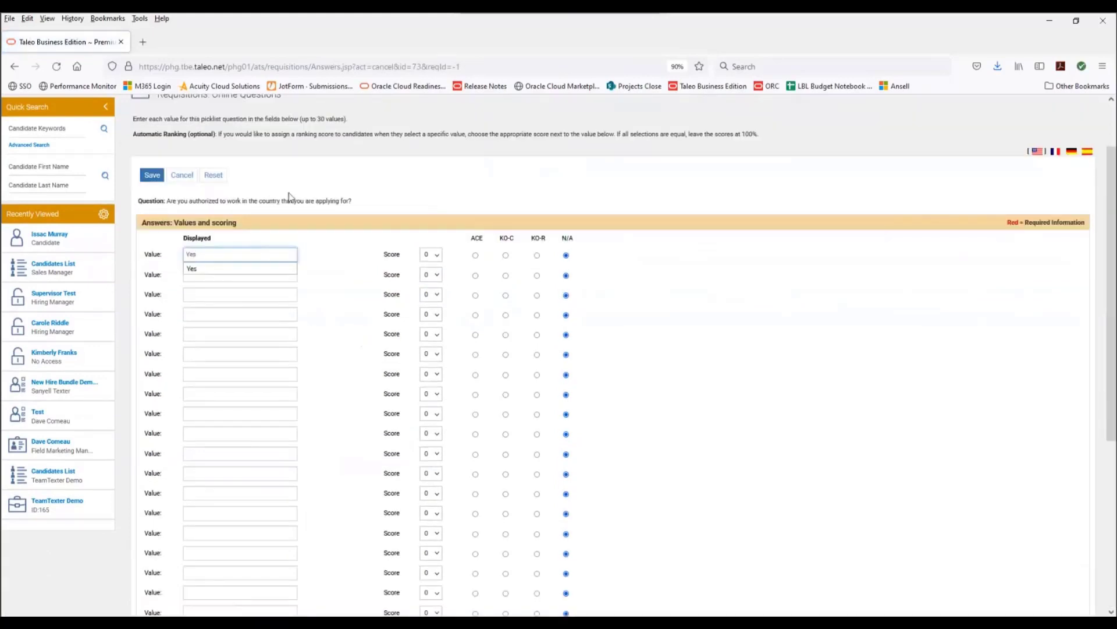
pyautogui.click(206, 279)
pyautogui.write('No')
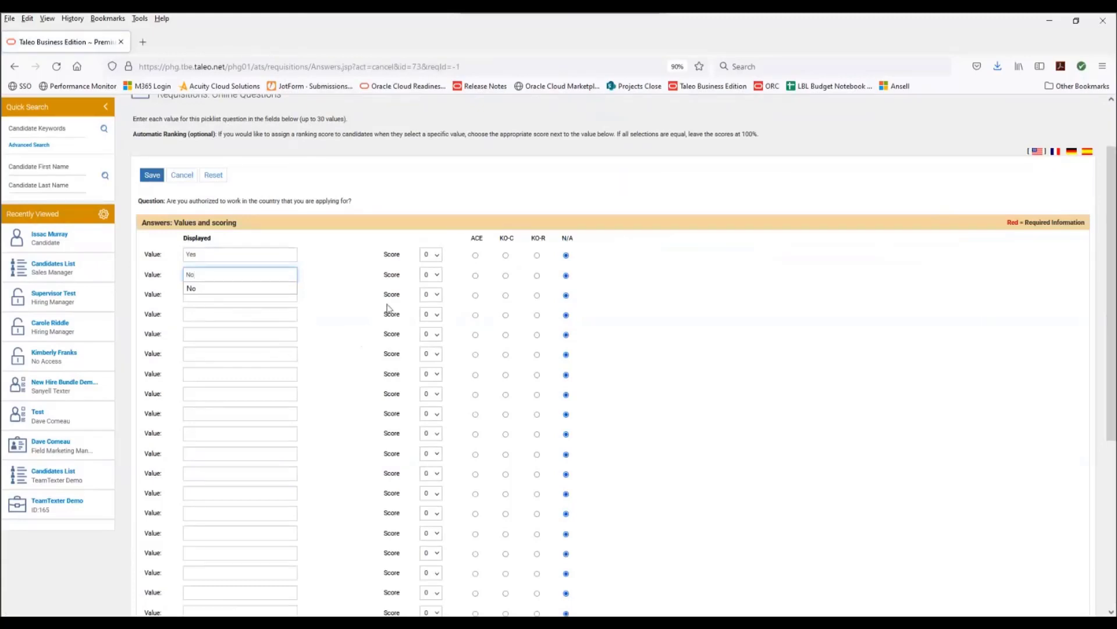
pyautogui.click(437, 254)
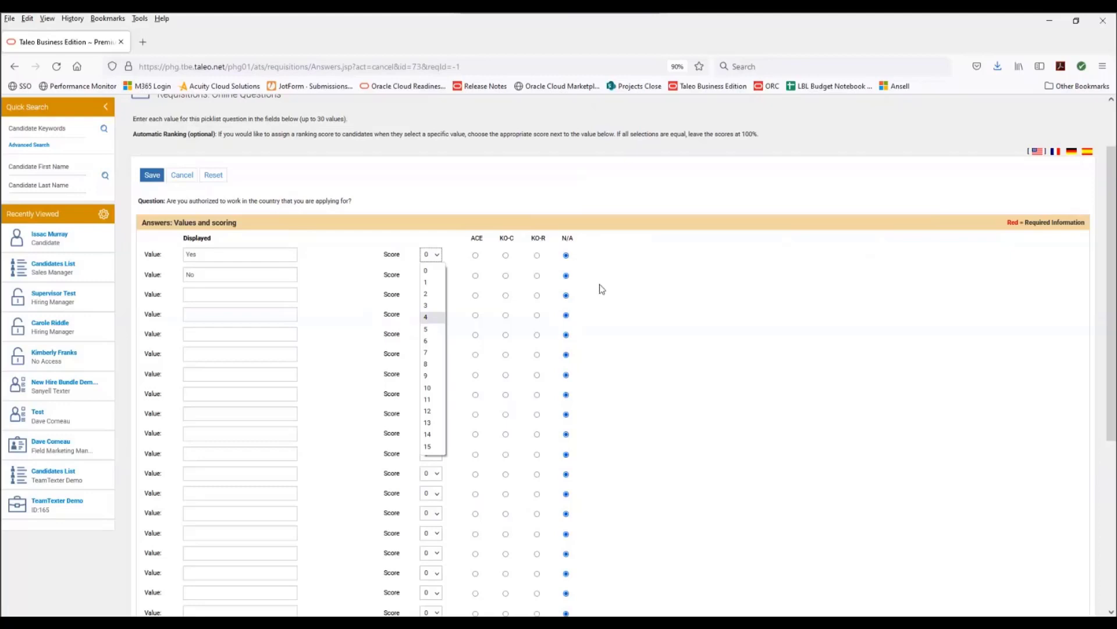
pyautogui.click(621, 276)
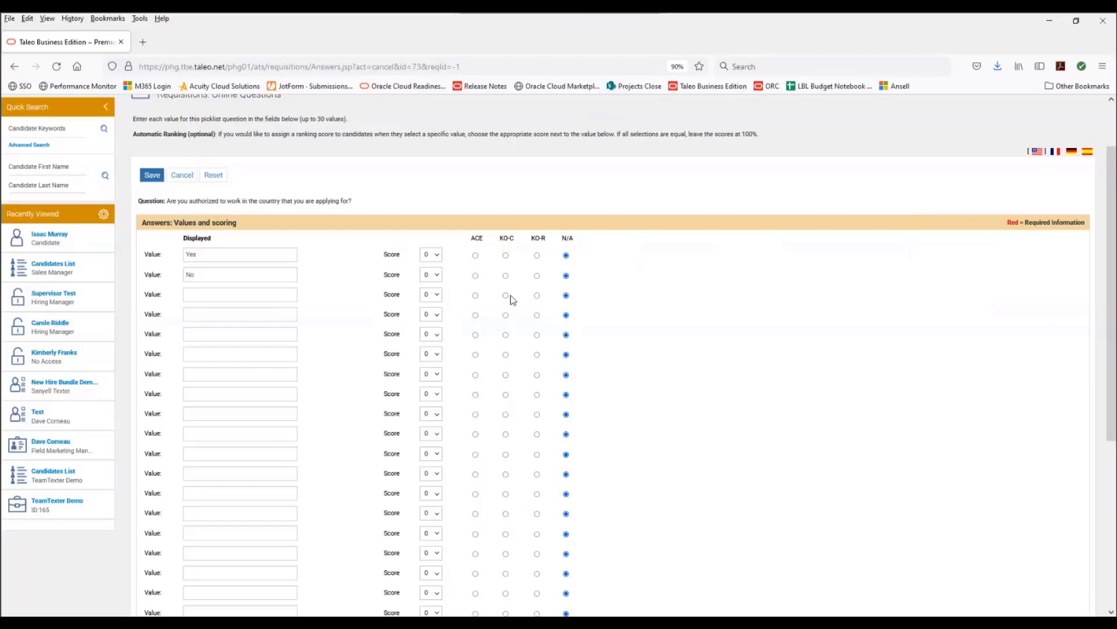
pyautogui.click(182, 175)
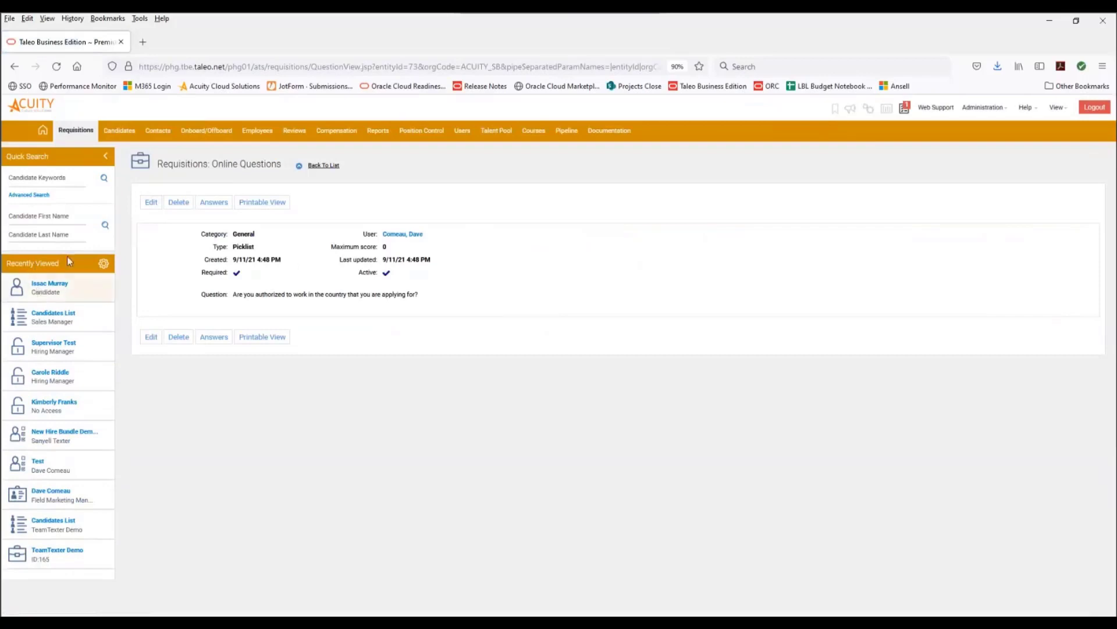
# - Open the VP Sales and Marketing requisition and review its Questions & Ranking section
pyautogui.click(89, 130)
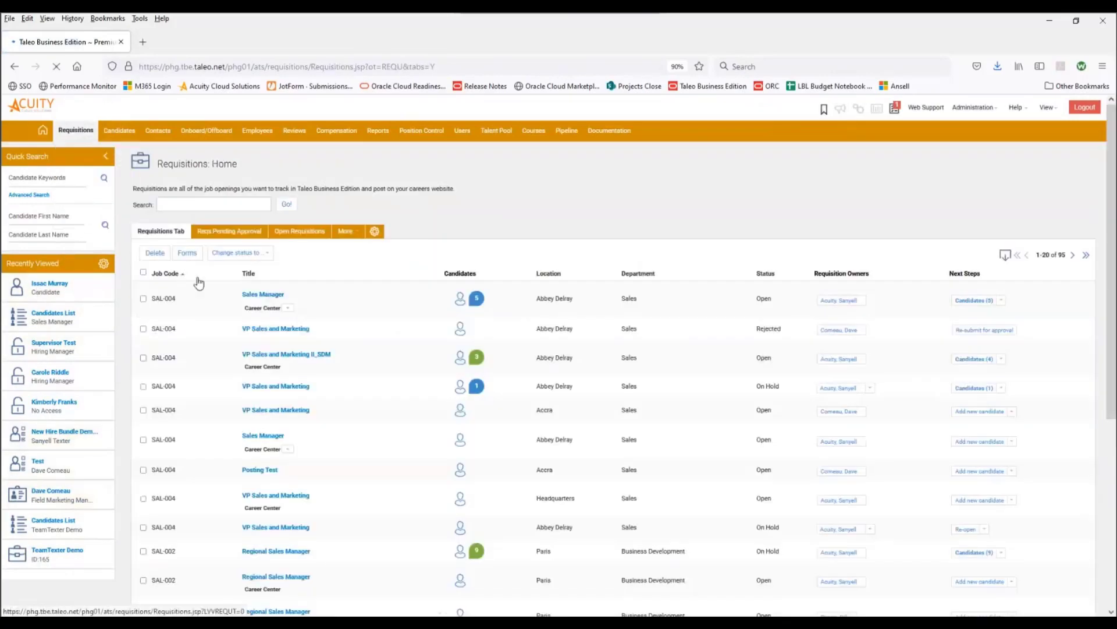
pyautogui.click(293, 333)
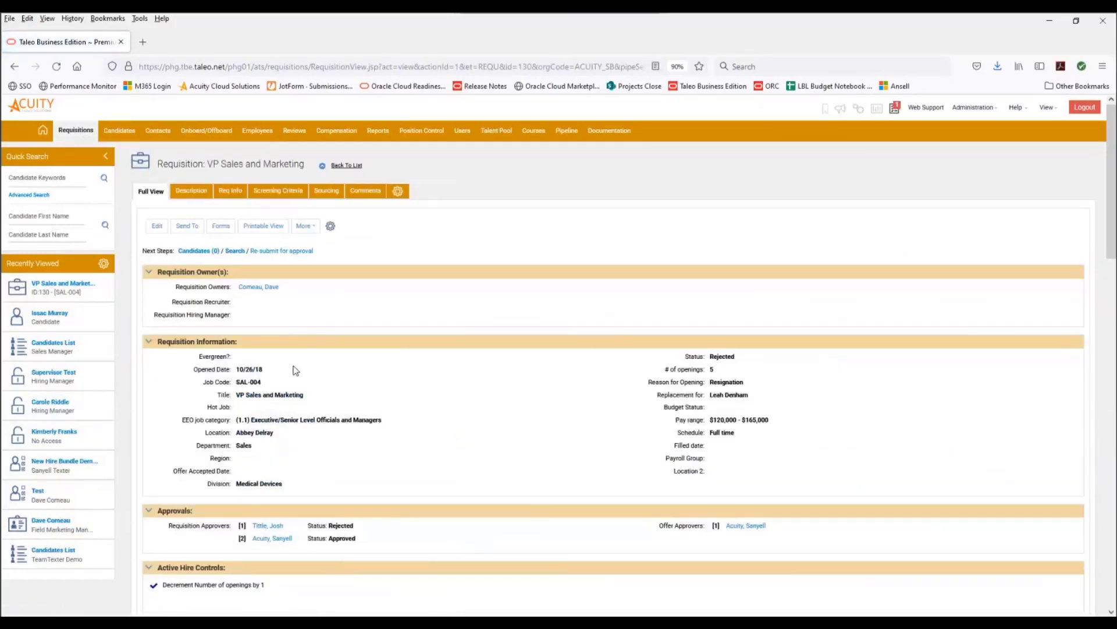
pyautogui.scroll(-2, 468, 341)
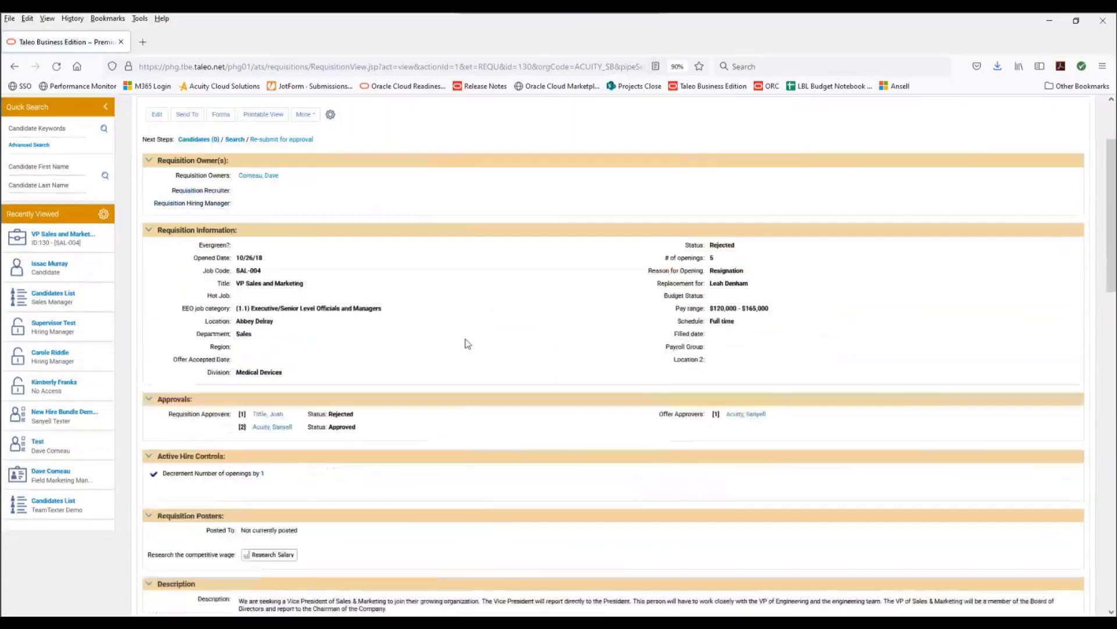
pyautogui.scroll(-12, 468, 343)
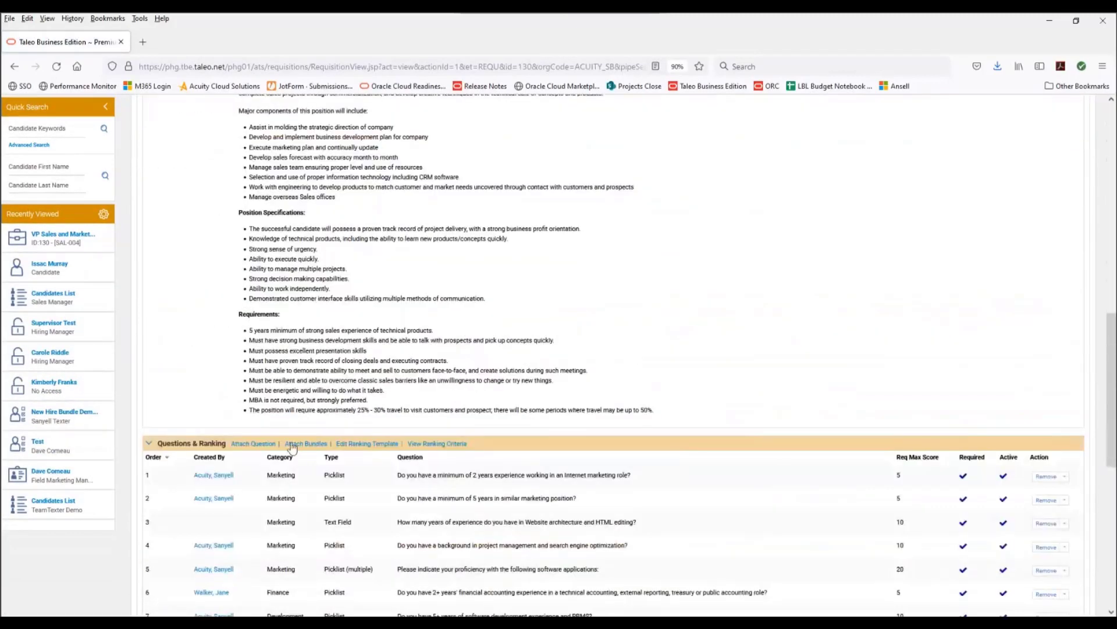
pyautogui.scroll(-2, 268, 349)
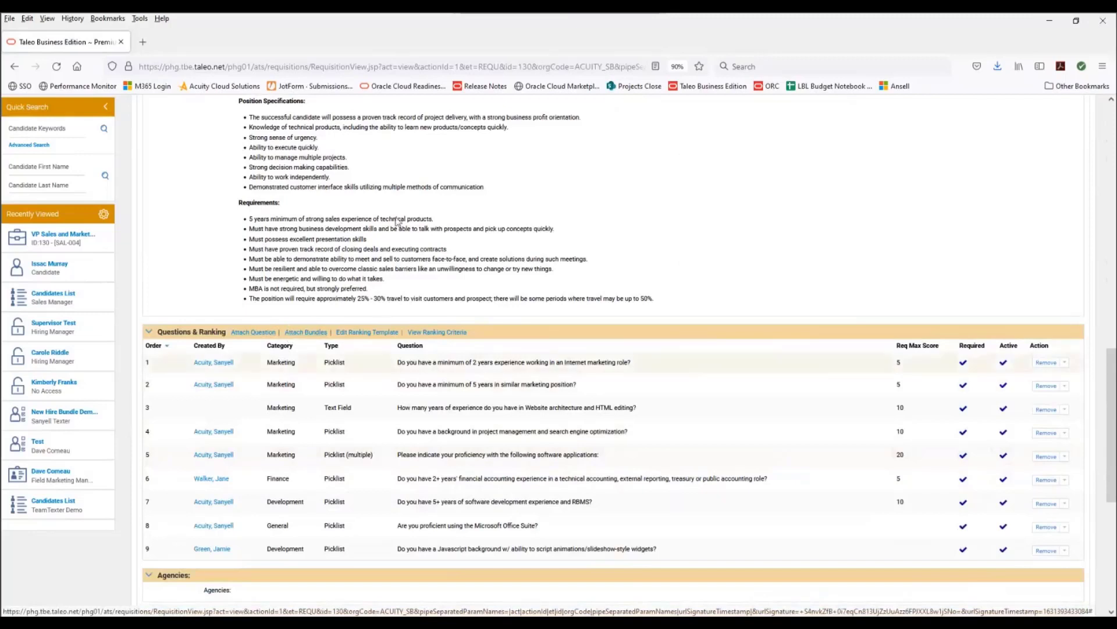
pyautogui.scroll(5, 309, 299)
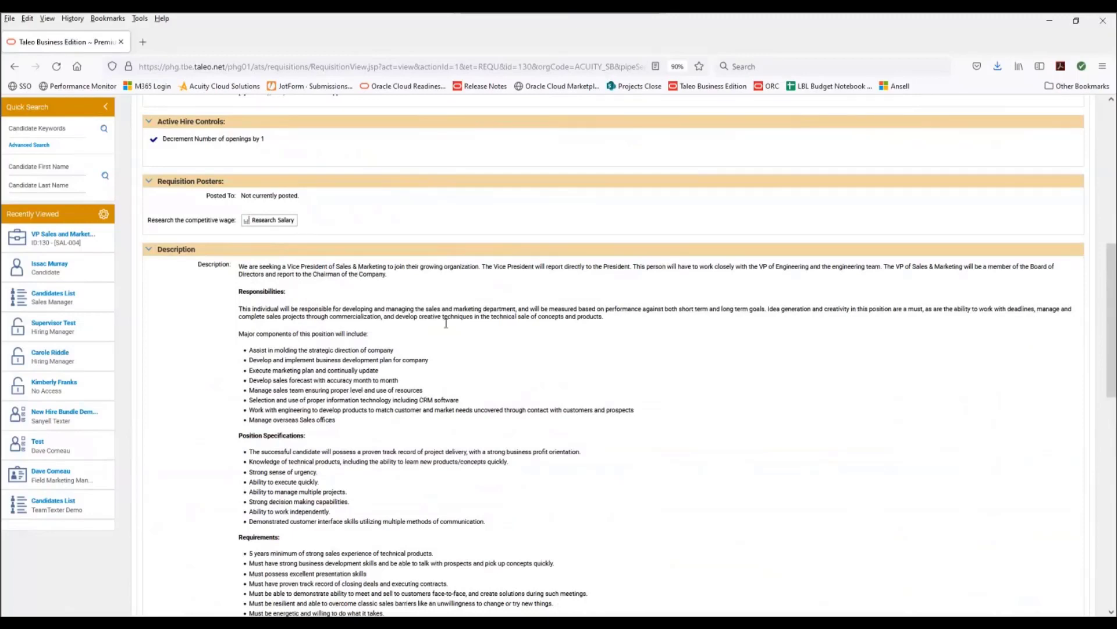
pyautogui.scroll(8, 746, 275)
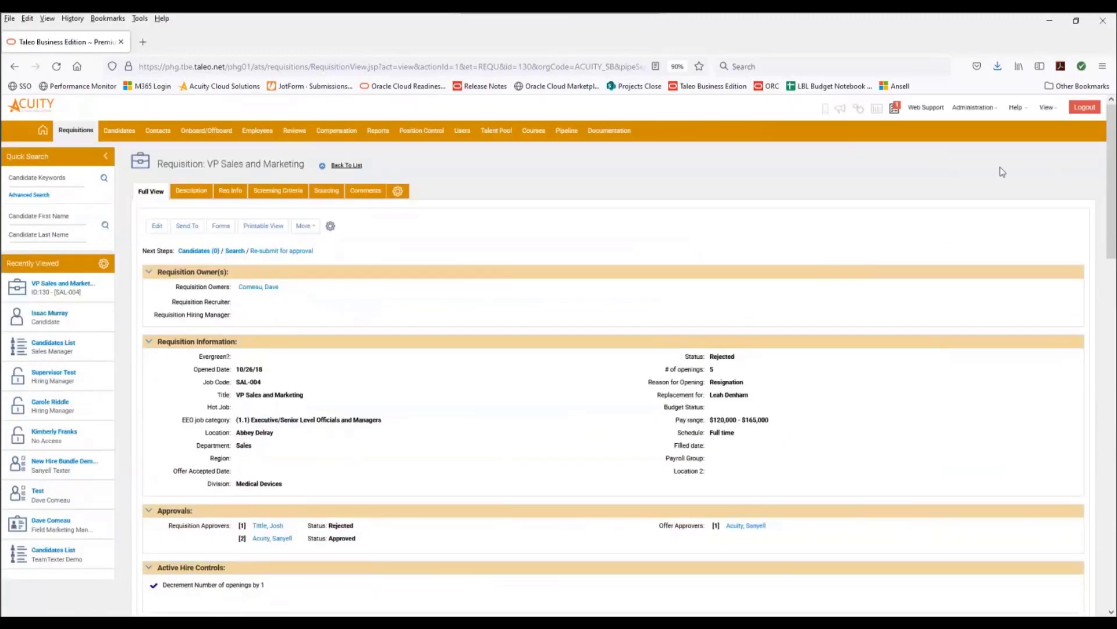
# - Open the Career Center Pages customization and edit the Requisition Specific Questions and Fields form
pyautogui.click(973, 107)
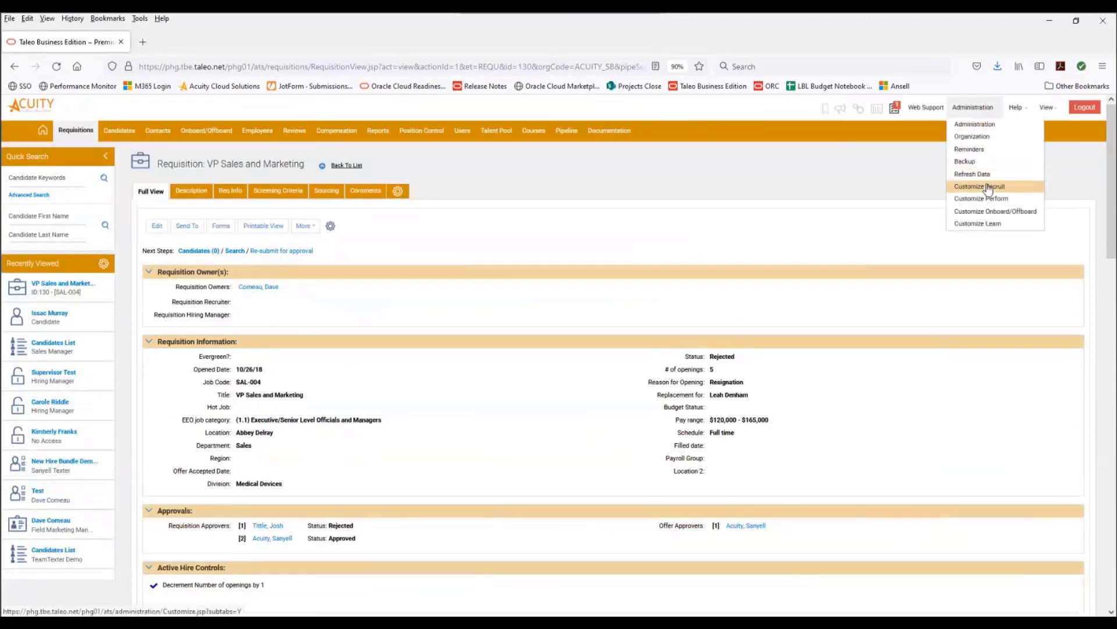
pyautogui.click(988, 187)
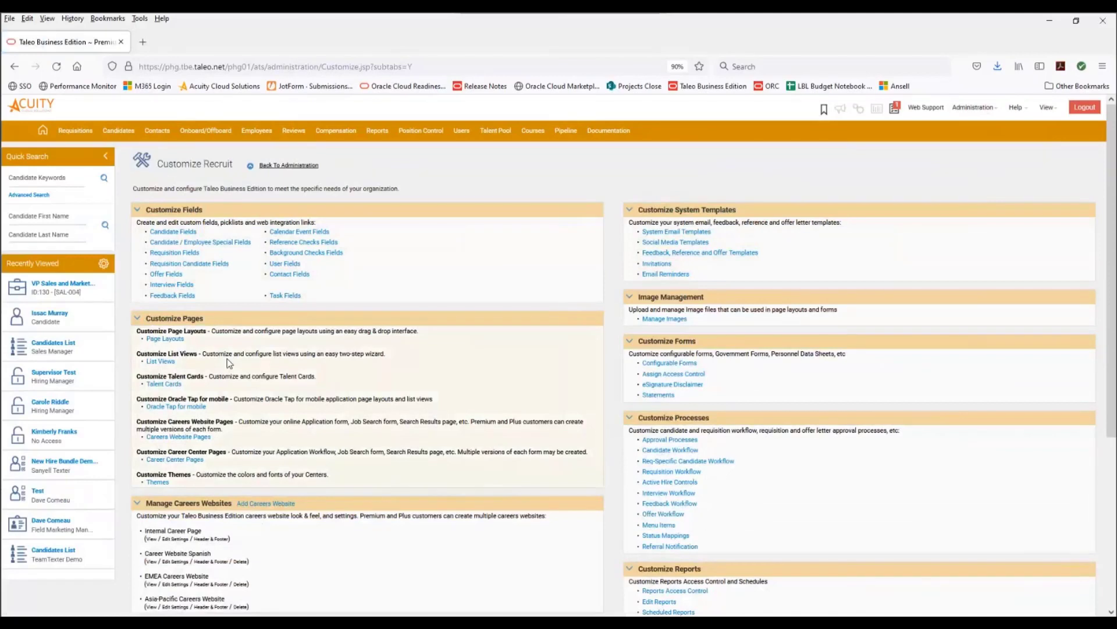
pyautogui.click(196, 461)
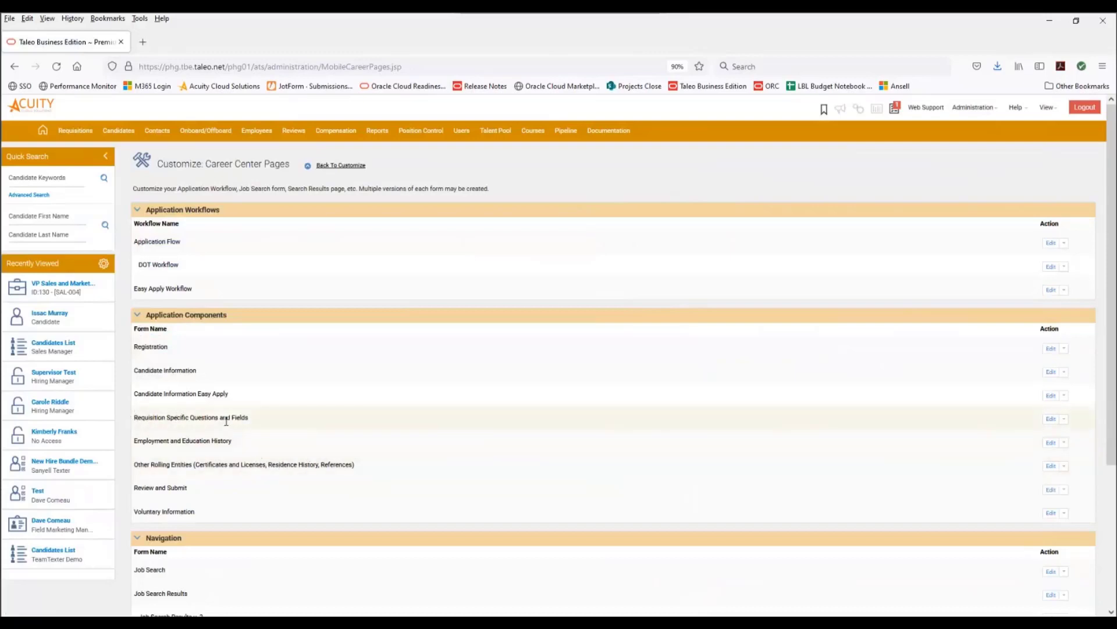
pyautogui.click(1051, 420)
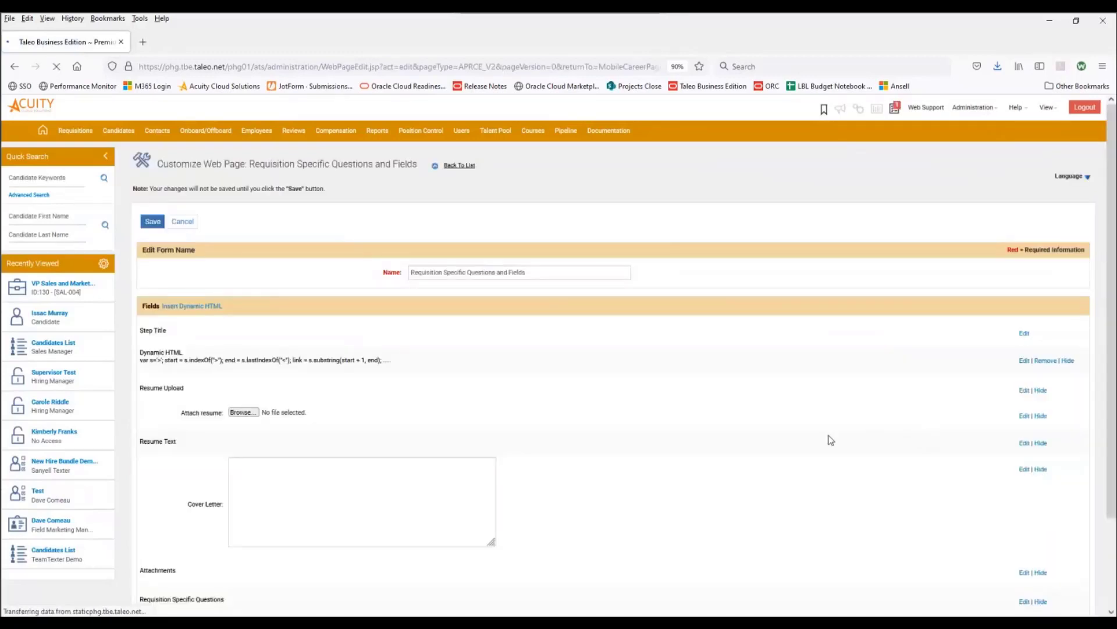
# - Save the Requisition Specific Questions and Fields form
pyautogui.scroll(-3, 569, 534)
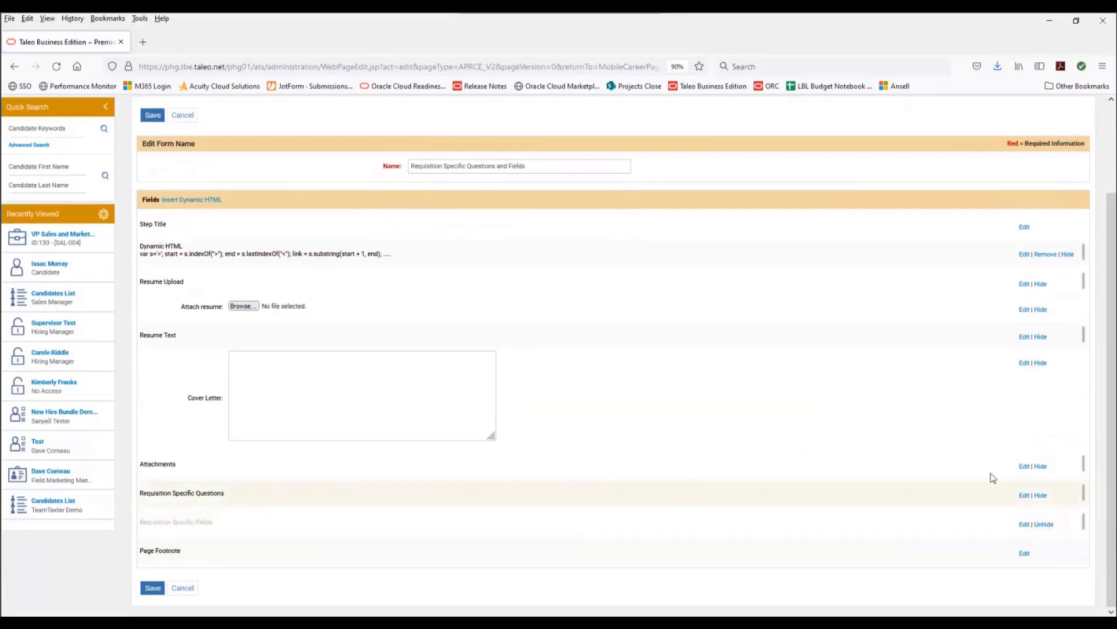
pyautogui.click(152, 588)
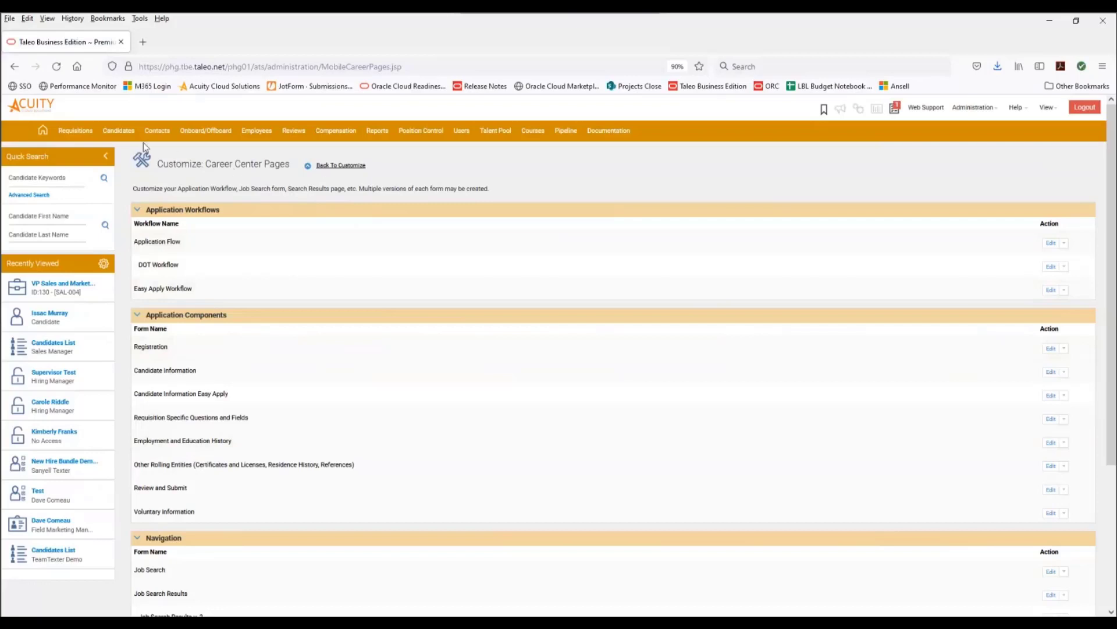
# - Open the candidates list for the Sales Manager requisition from the requisitions home
pyautogui.click(76, 130)
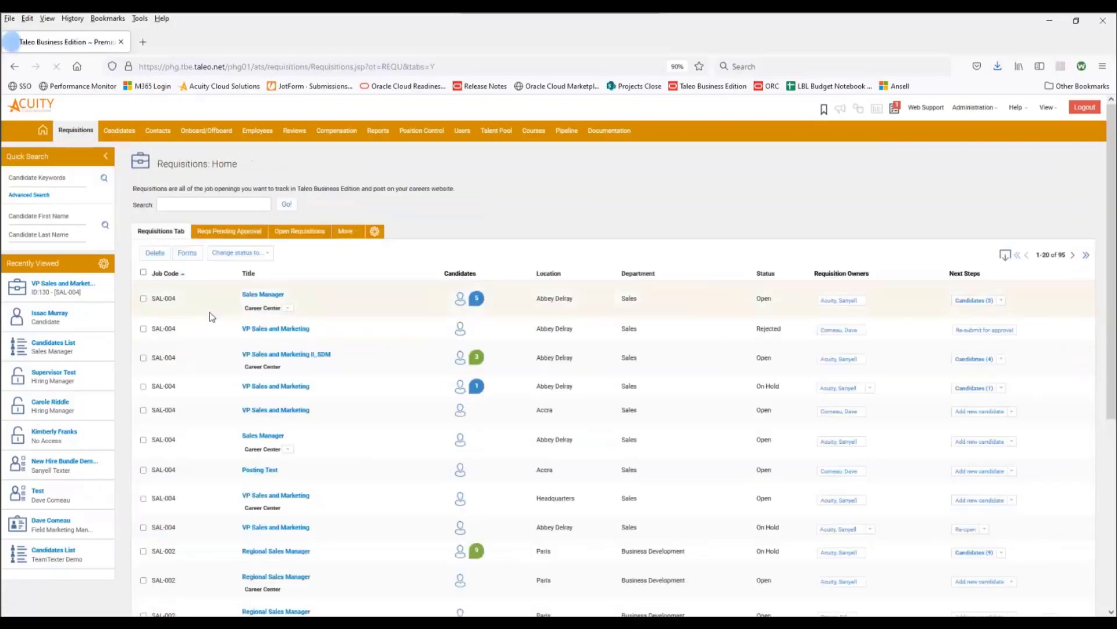
pyautogui.click(477, 301)
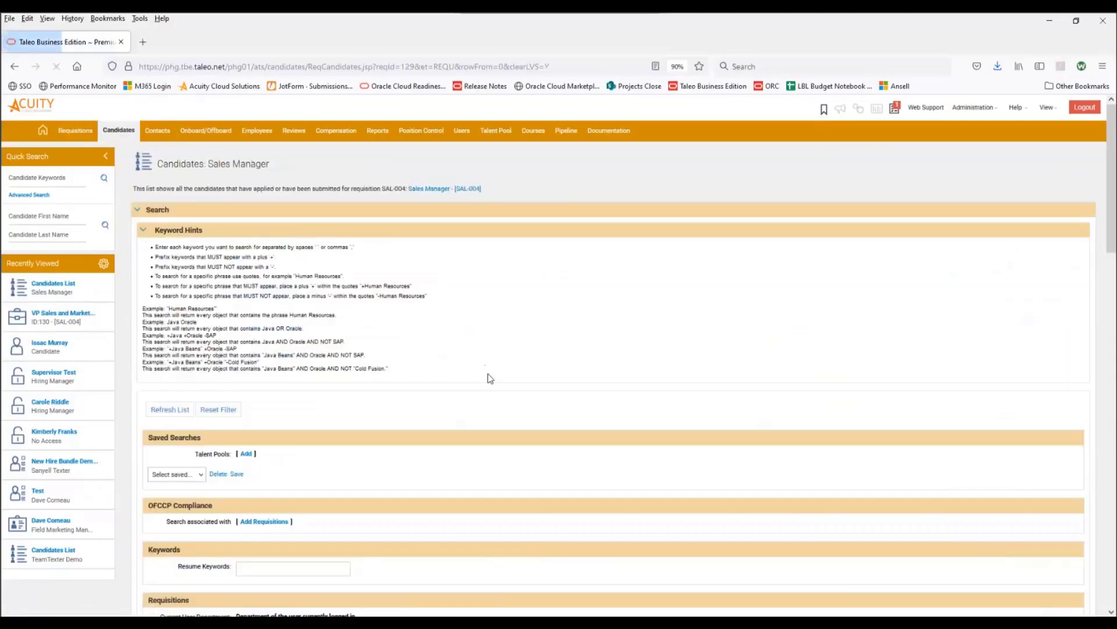
pyautogui.scroll(-13, 494, 387)
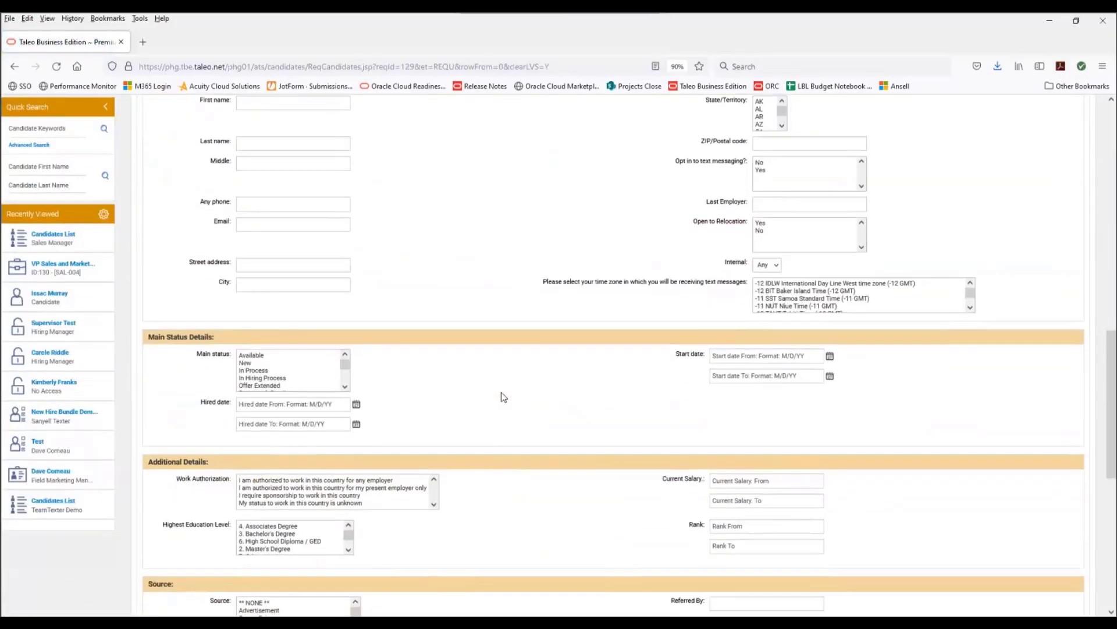
pyautogui.scroll(-7, 504, 397)
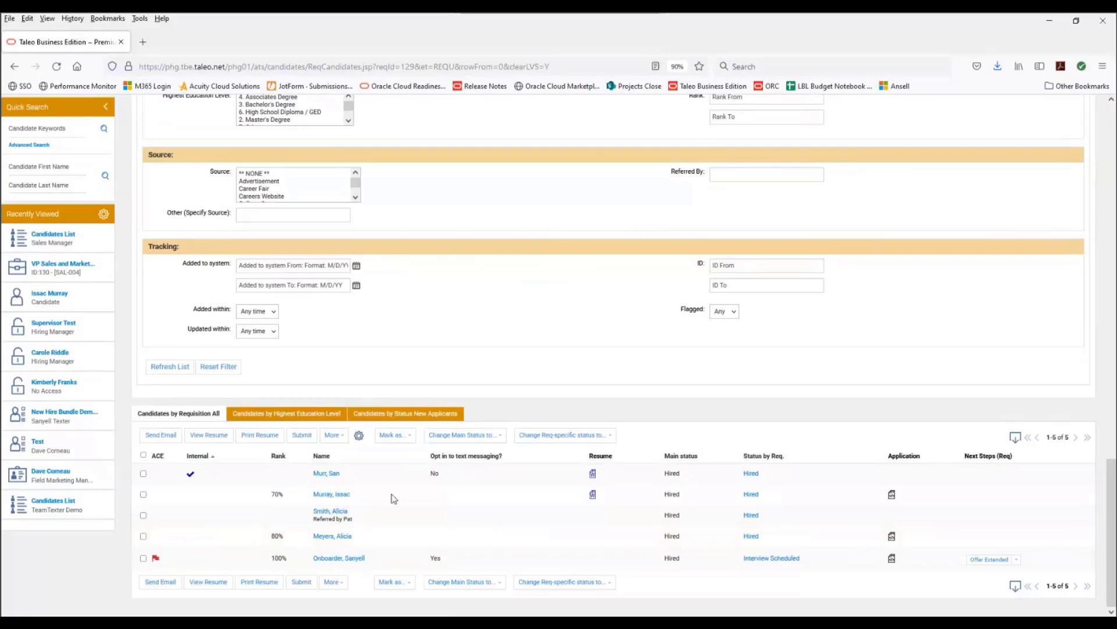
# - Open a hired candidate's record and review the online questions answered for the Sales Manager requisition
pyautogui.click(337, 494)
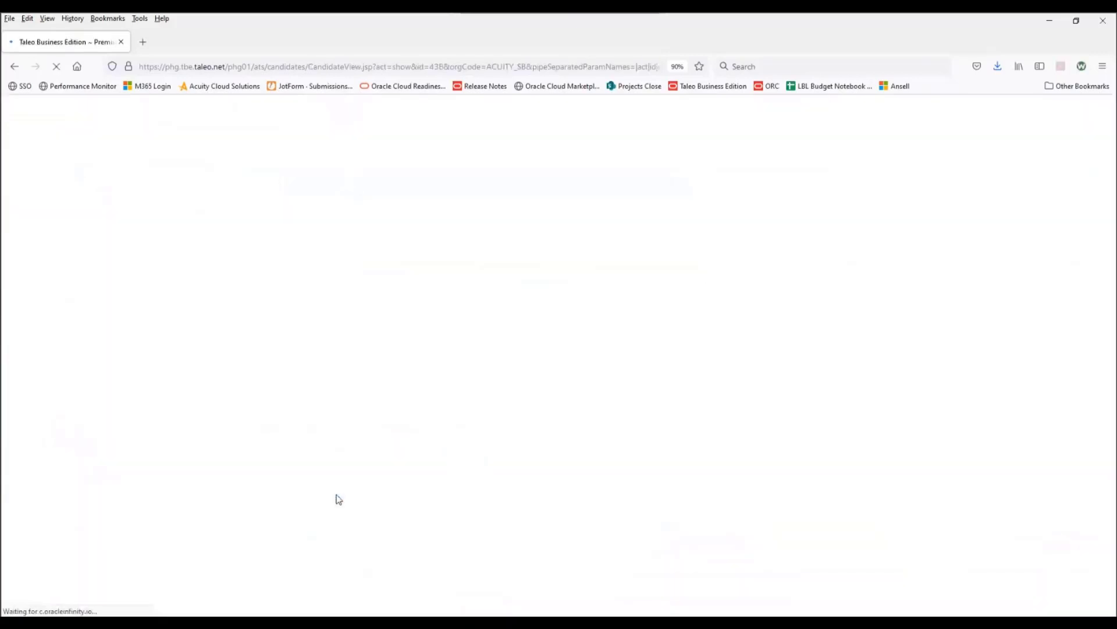
pyautogui.scroll(-7, 497, 372)
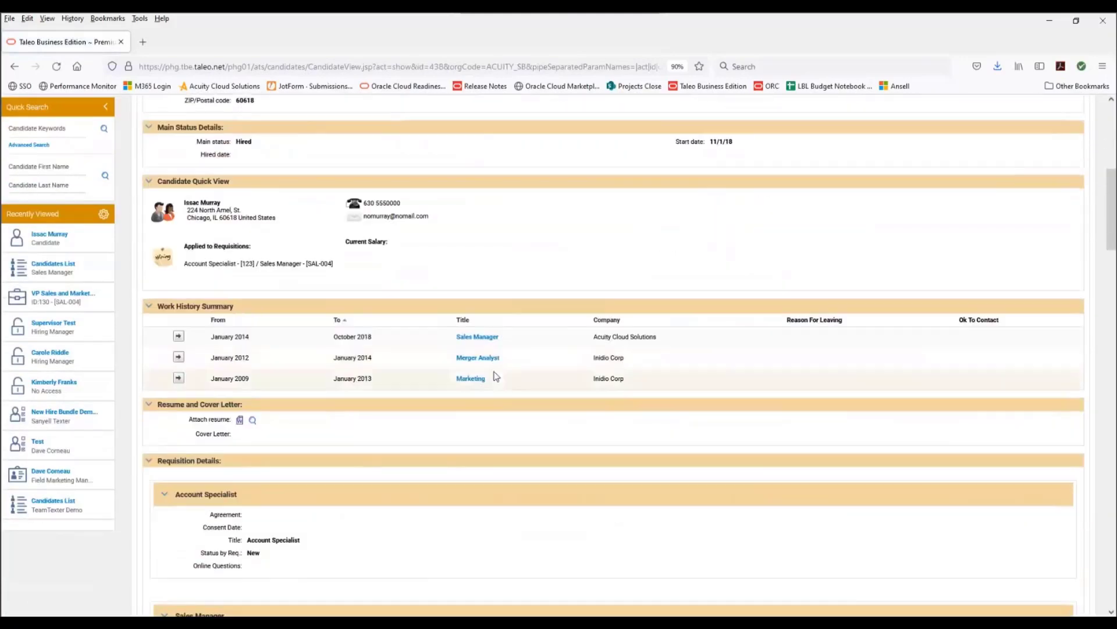
pyautogui.scroll(-2, 495, 378)
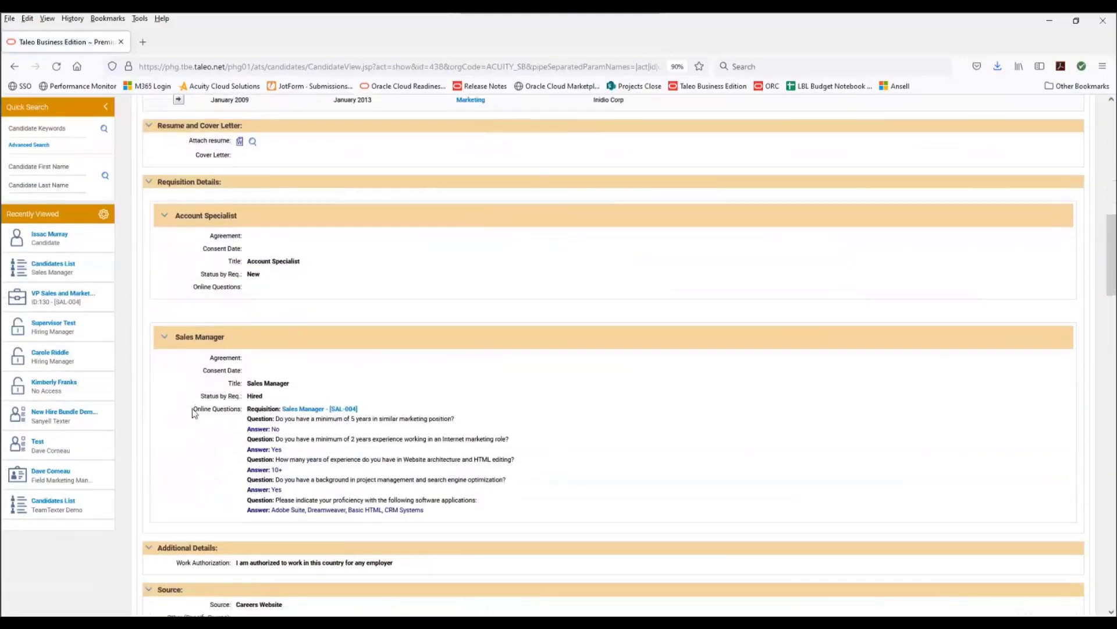
pyautogui.moveTo(193, 409); pyautogui.dragTo(240, 410)
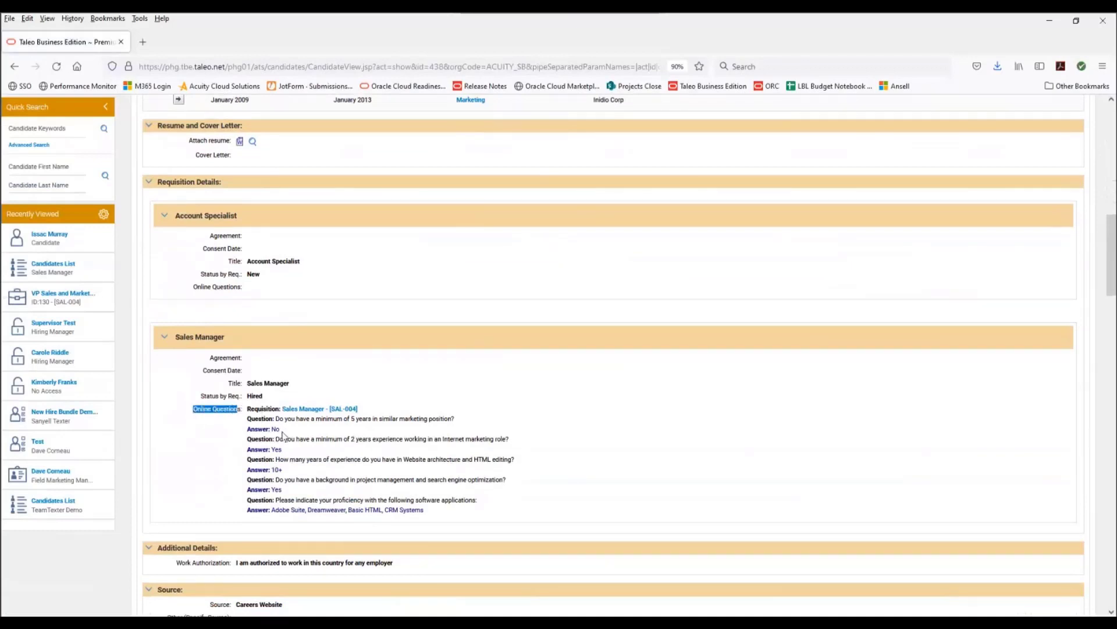